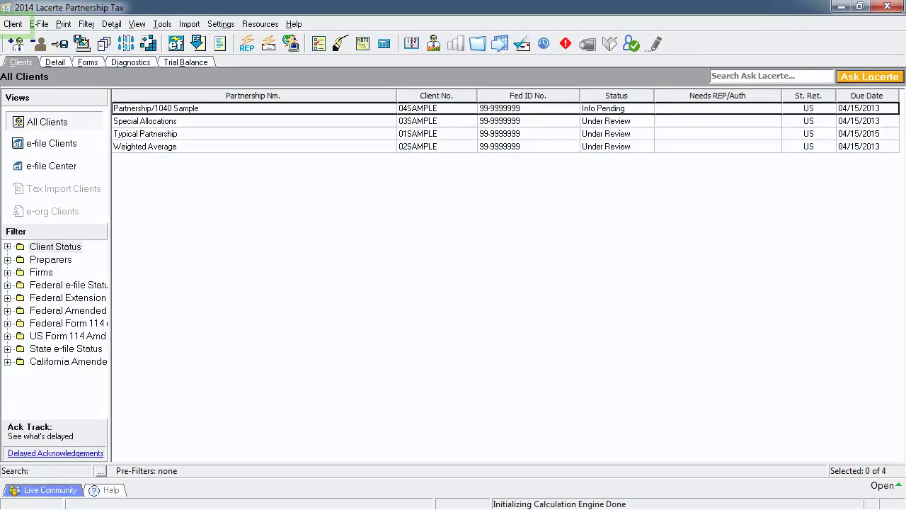
Step: Switch the active tax type from Partnership to Individual through the Client menu
key(alt+c)
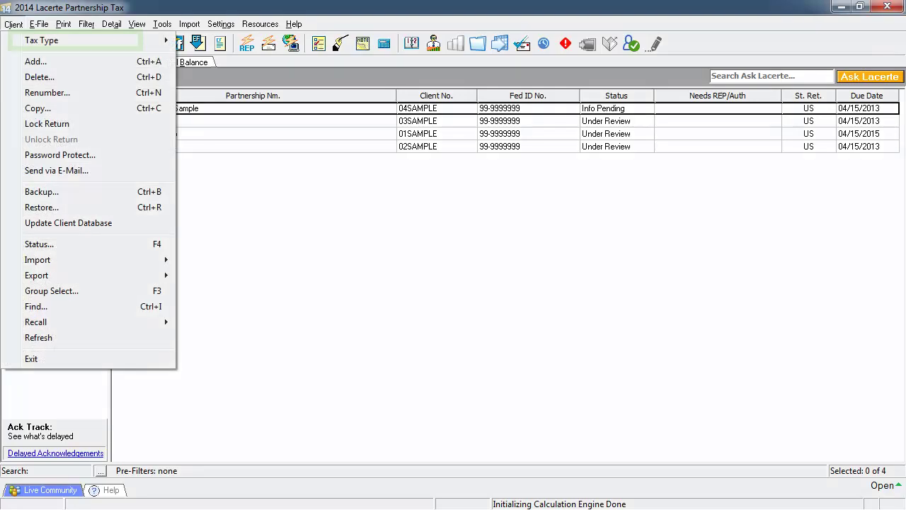
key(Right)
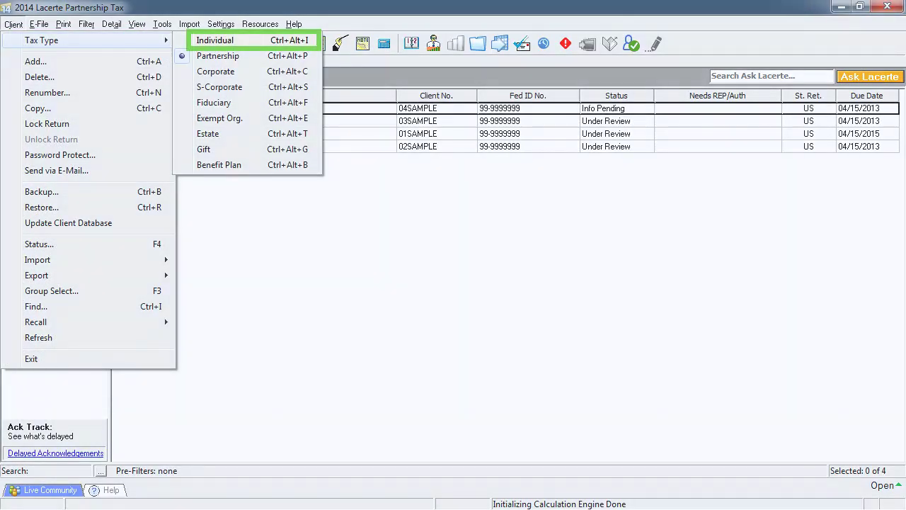
key(Return)
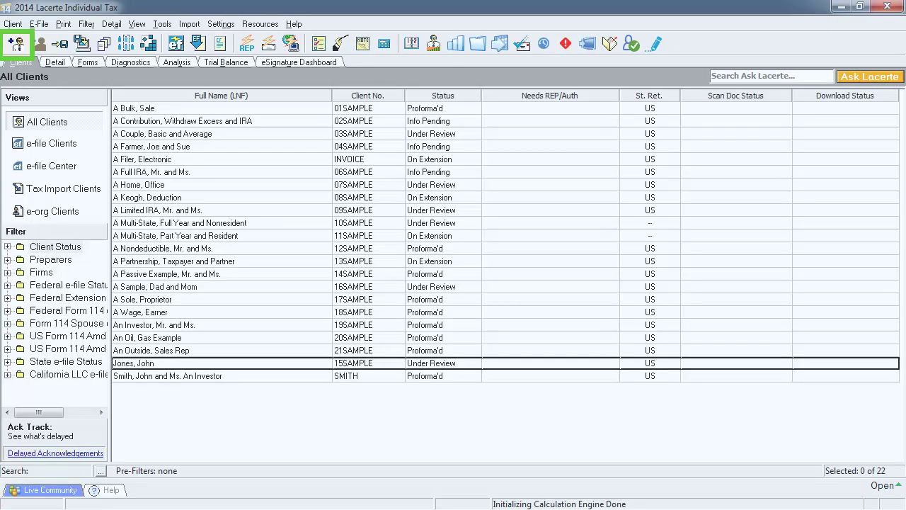
Step: Add a new individual client under the client's number and open its return
key(ctrl+n)
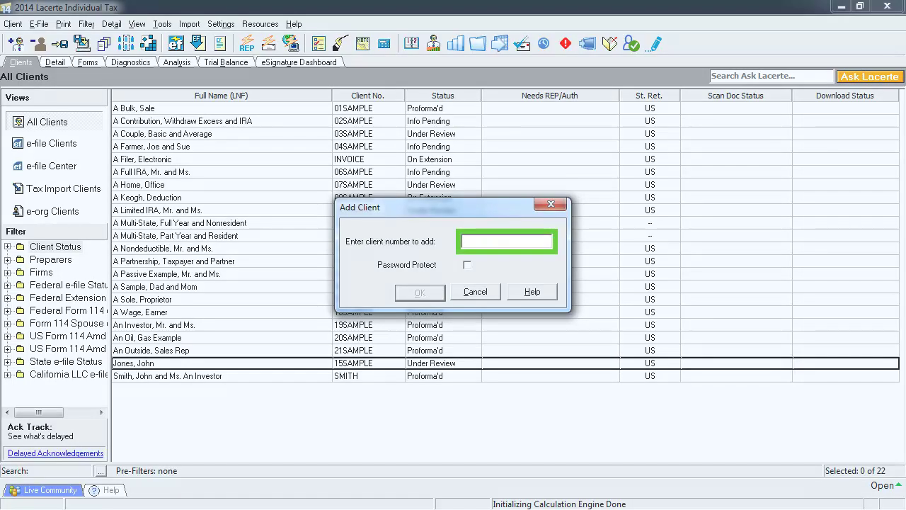
text(HALL)
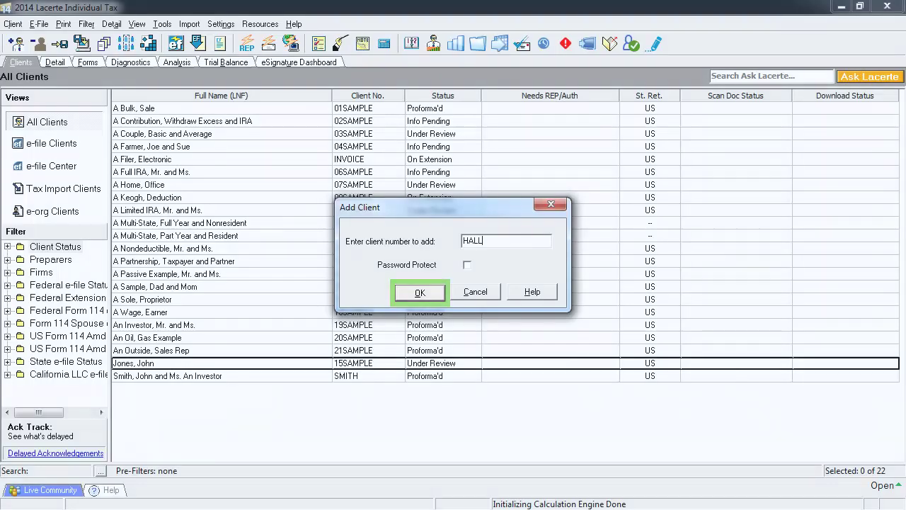
key(Return)
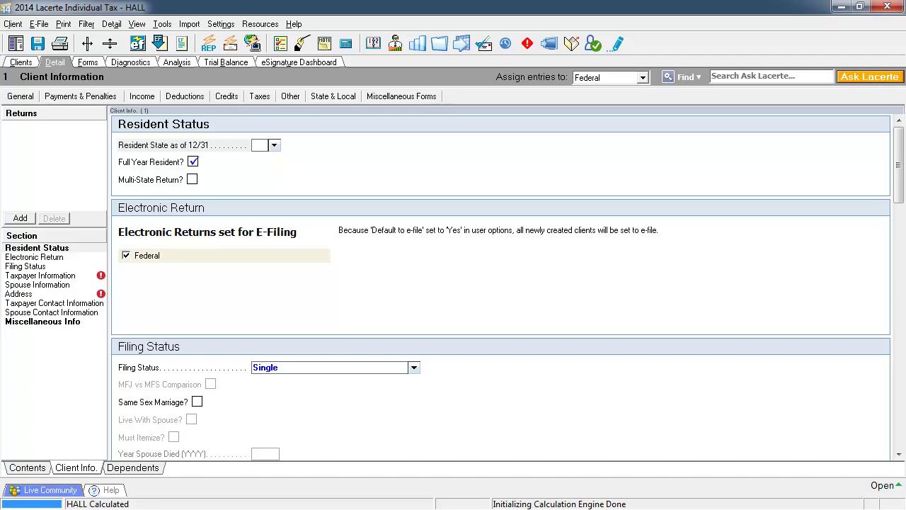
Step: Show the blank Taxpayer Information section of the new return
click(40, 276)
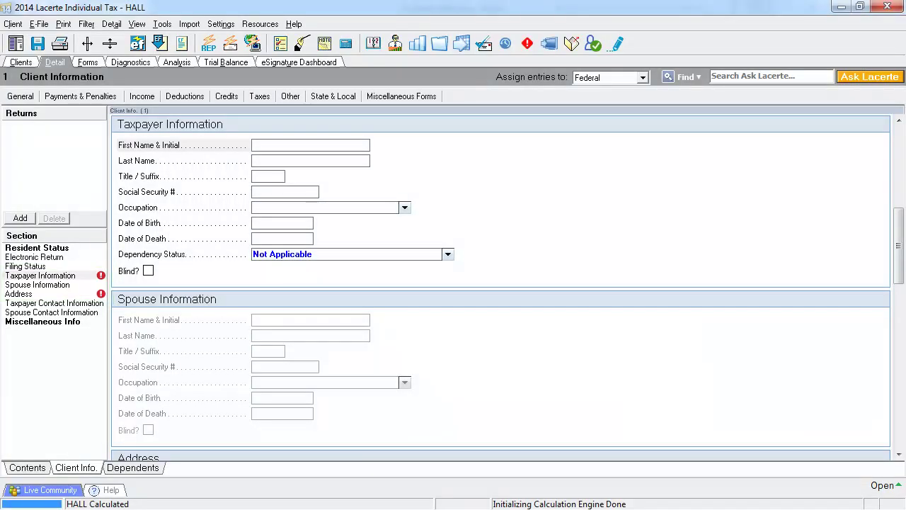
mouse_move(100, 275)
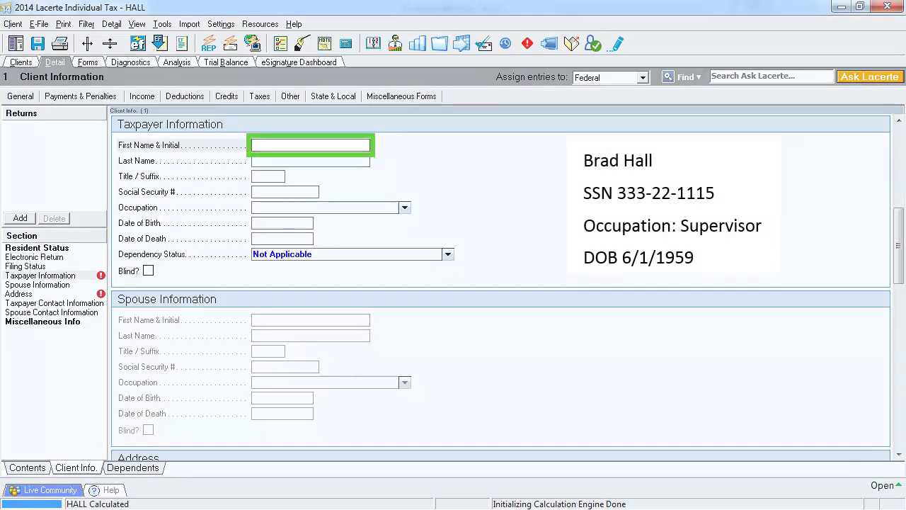
key(Return)
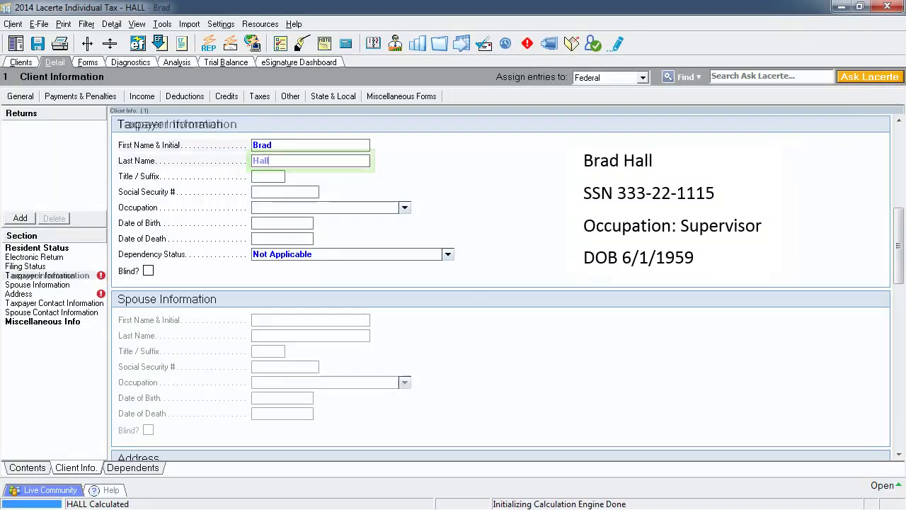
key(Return)
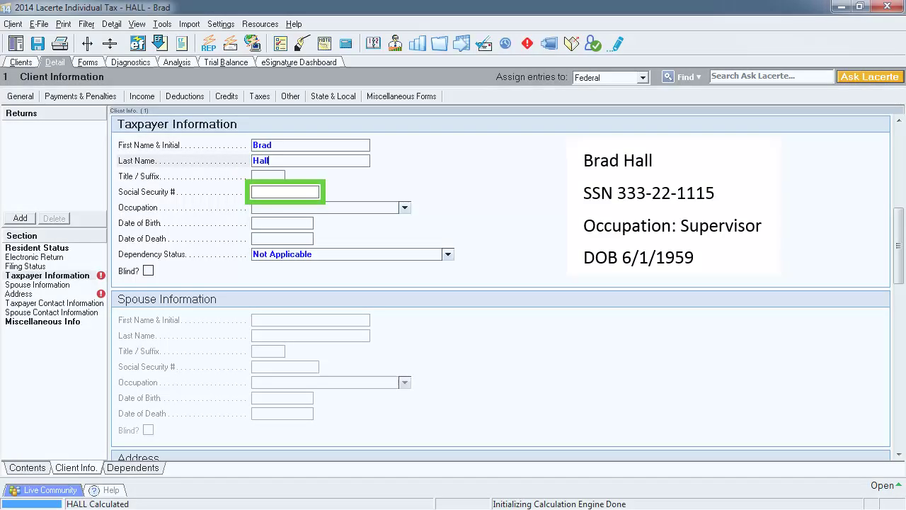
key(Return)
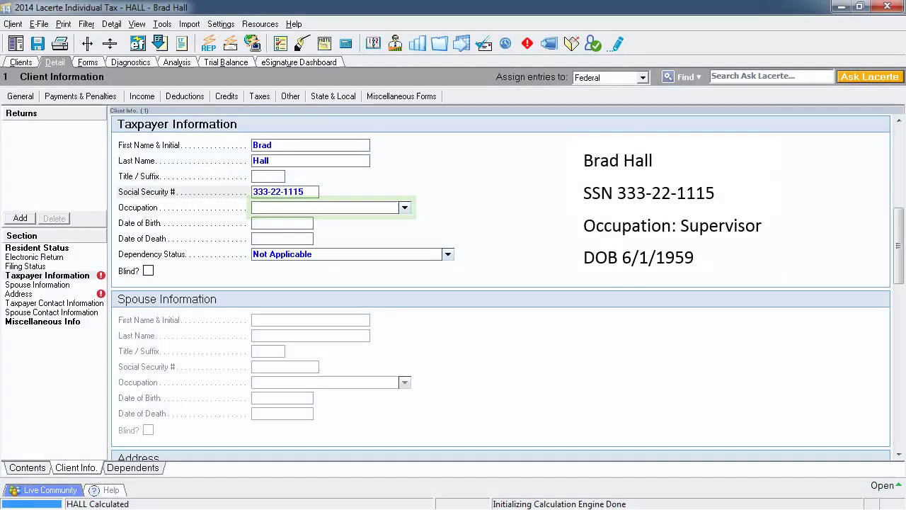
text(Supervisor)
key(Return)
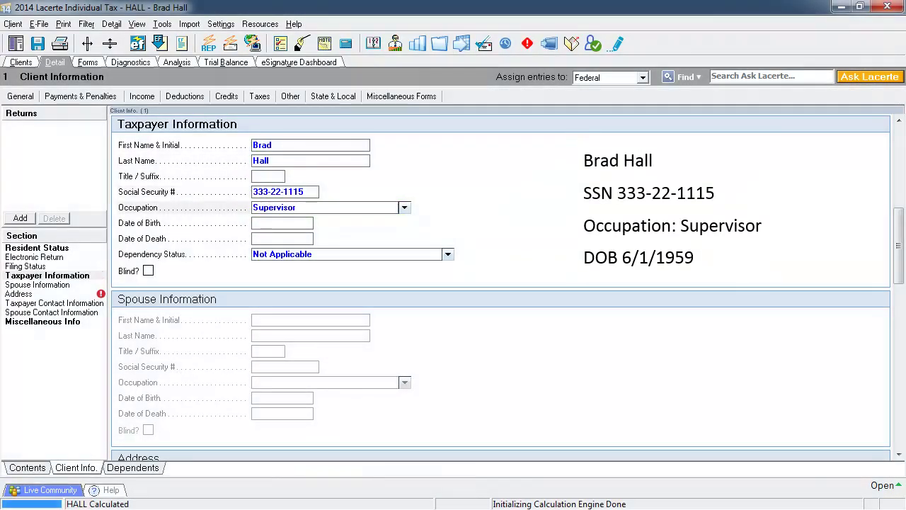
key(Return)
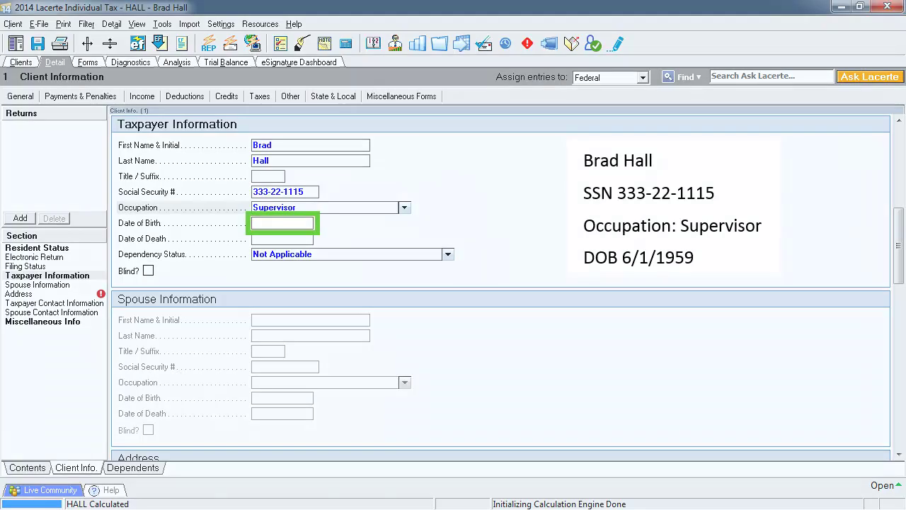
text(6/1/1959)
key(Return)
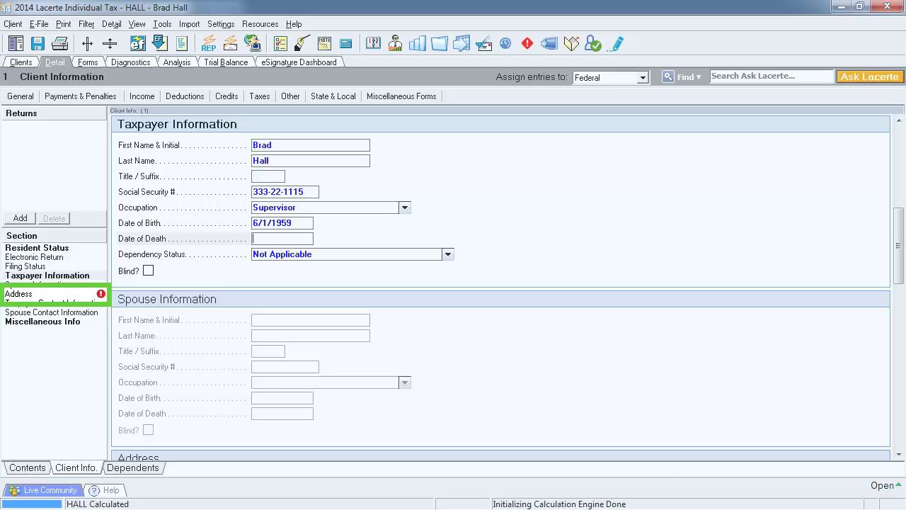
Step: Fill in the taxpayer's street address, city, state TX and ZIP code
click(18, 294)
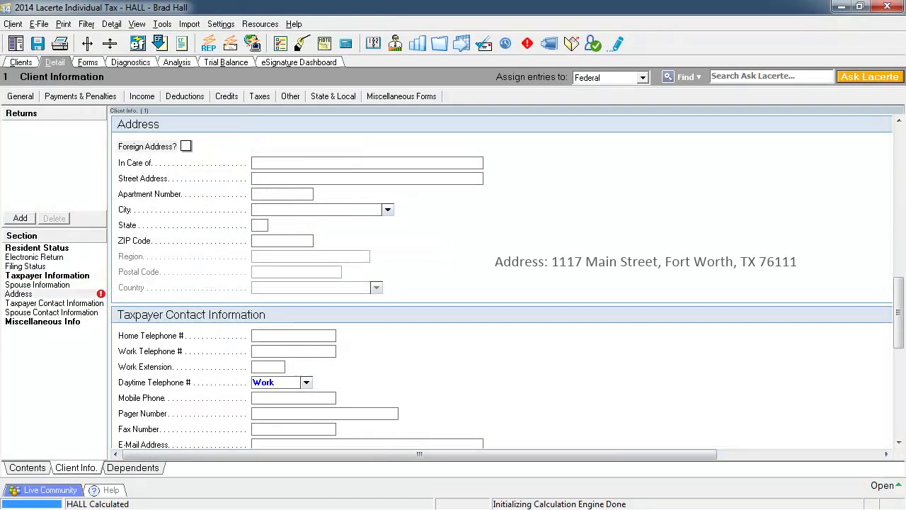
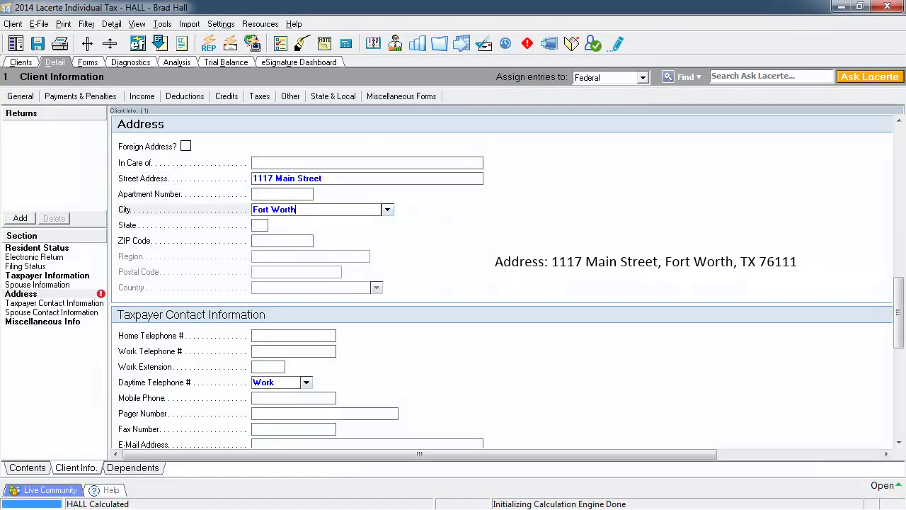
key(Tab)
text(TX)
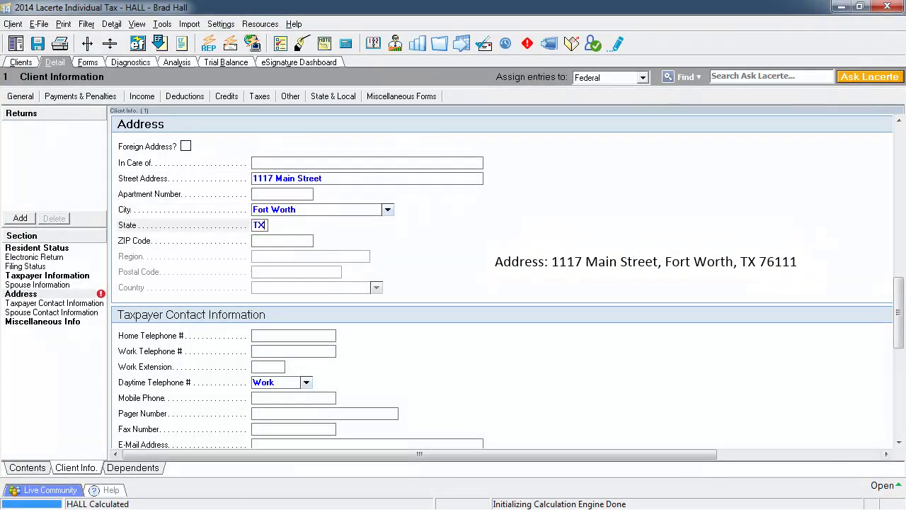
key(Tab)
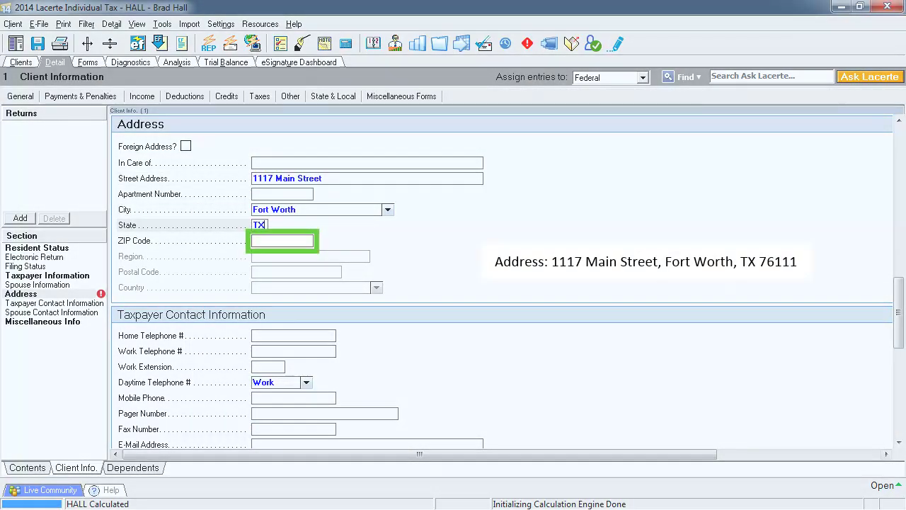
text(76111)
key(Tab)
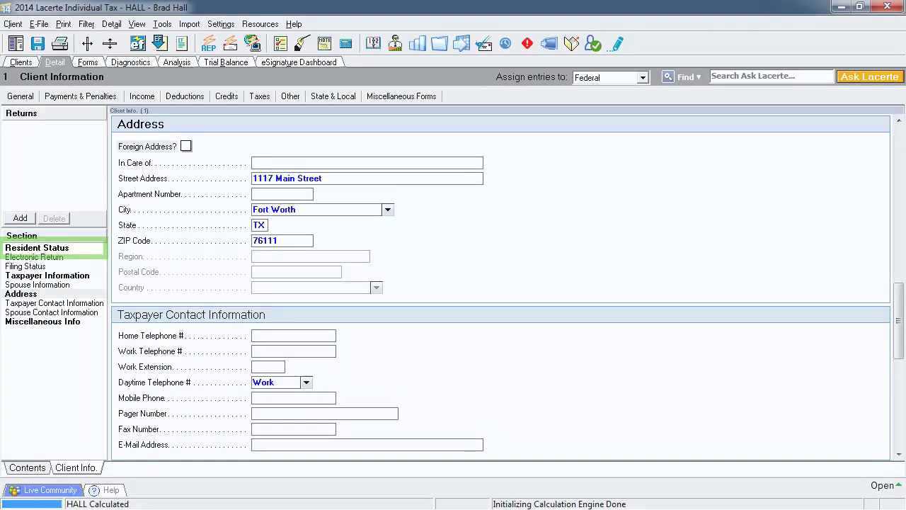
Step: Confirm resident state TX, then view Miscellaneous Info with firm number 10100
click(37, 247)
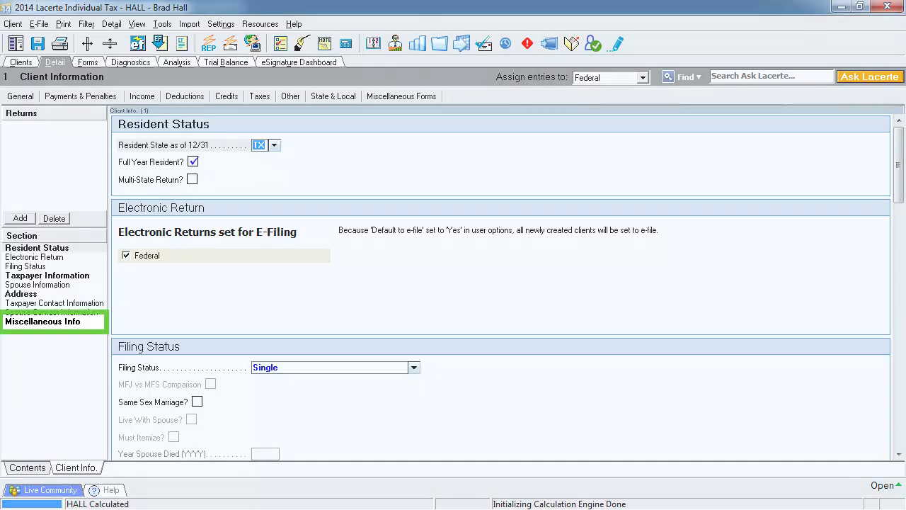
click(42, 321)
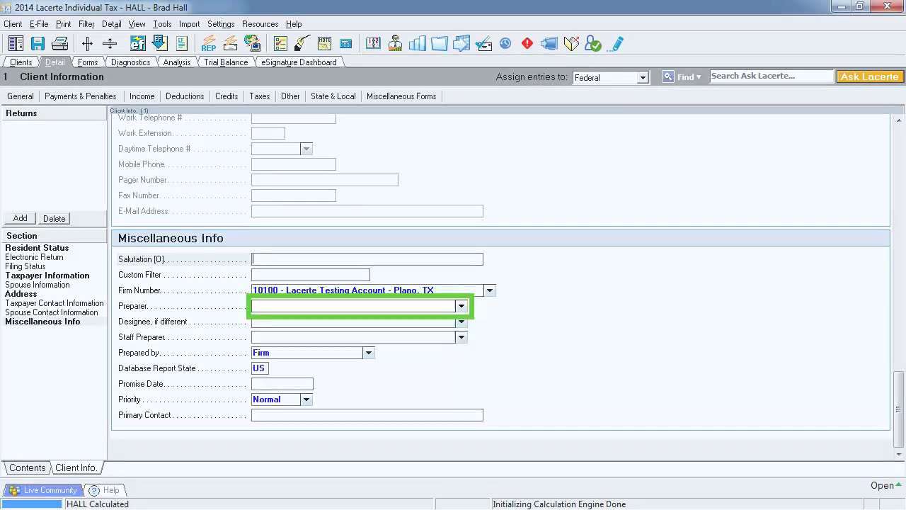
Step: Assign the firm's preparer in the Preparer field of Miscellaneous Info
click(461, 306)
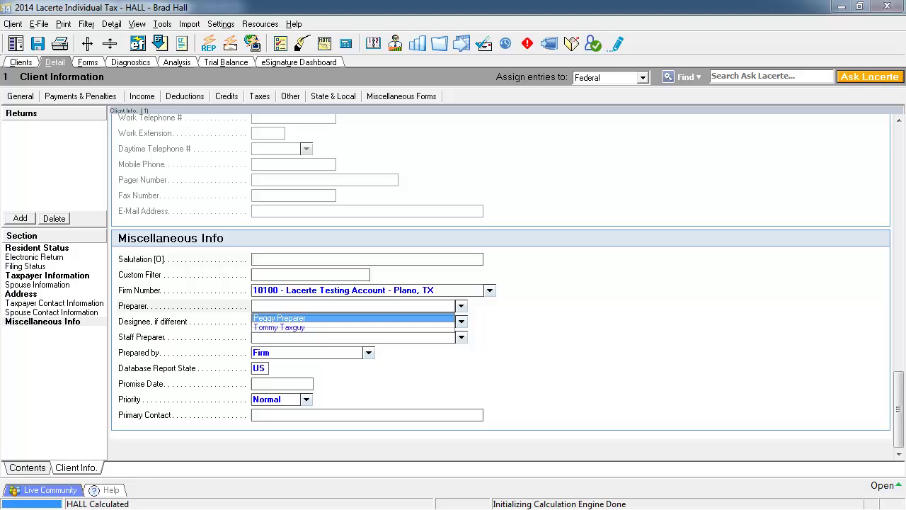
click(281, 318)
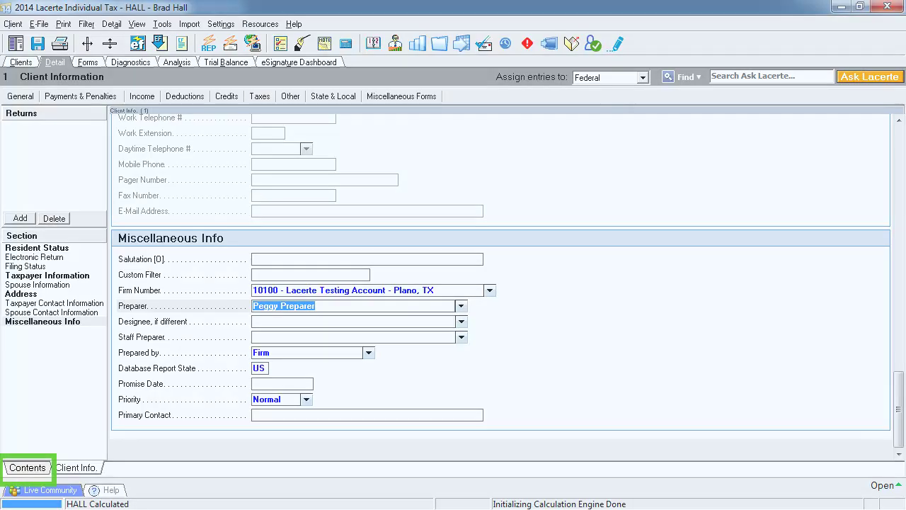
Step: Start a first W-2 on Wages, Salaries, Tips with employer name Bank
click(27, 467)
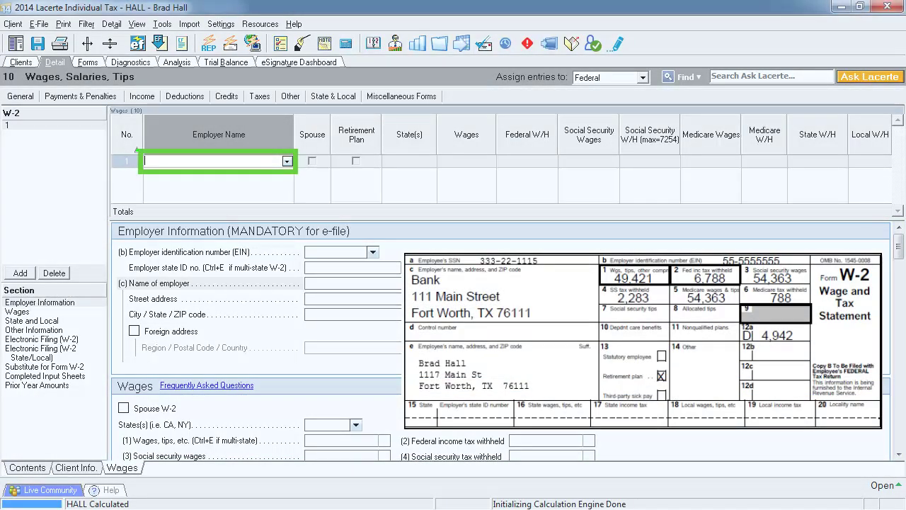
text(Bank)
key(Tab)
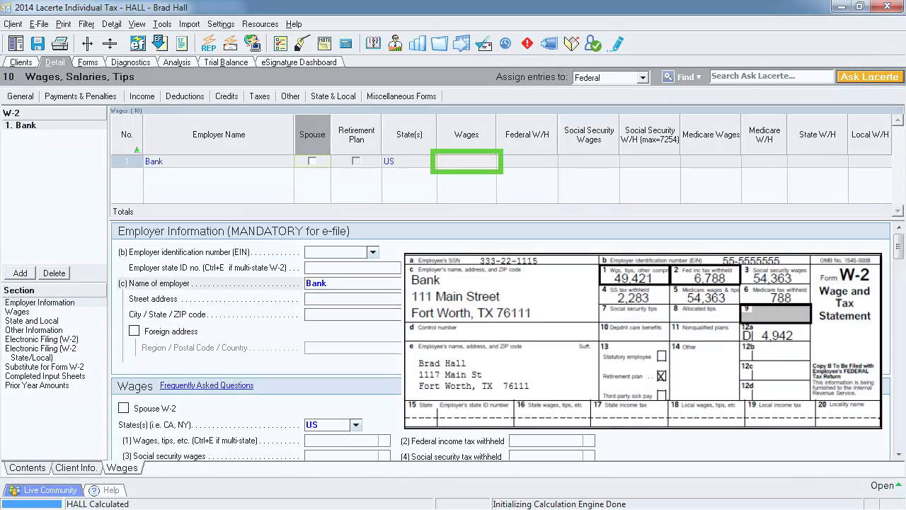
Step: Enter Bank W-2 wages of 49,421 and federal withholding of 6,788
key(Tab)
key(Tab)
key(Tab)
text(49421)
key(Tab)
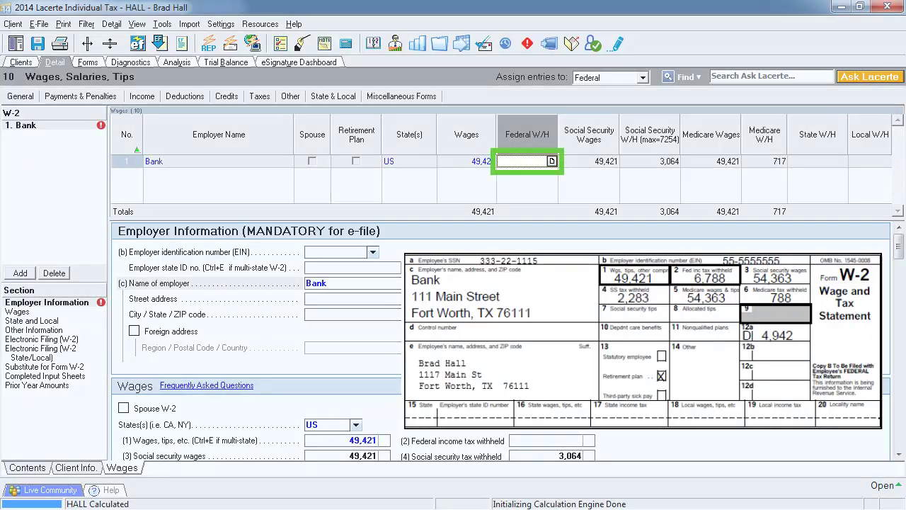
text(6788)
key(Return)
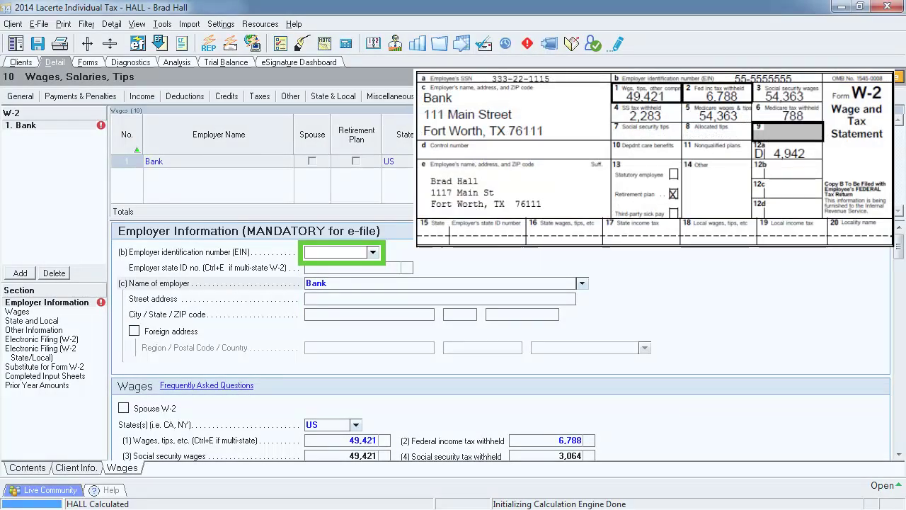
Step: Enter Bank's employer EIN and street address in Fort Worth, TX 76111
text(55-5555555)
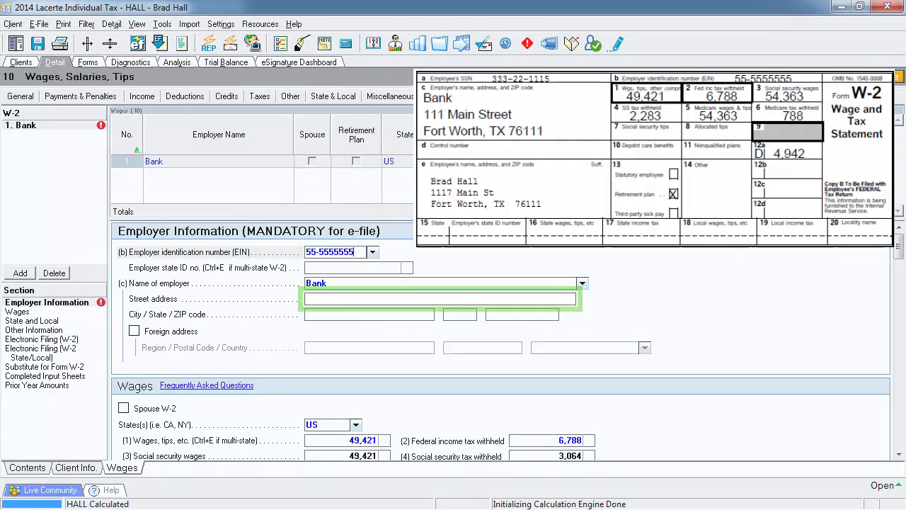
text(111 Main Street)
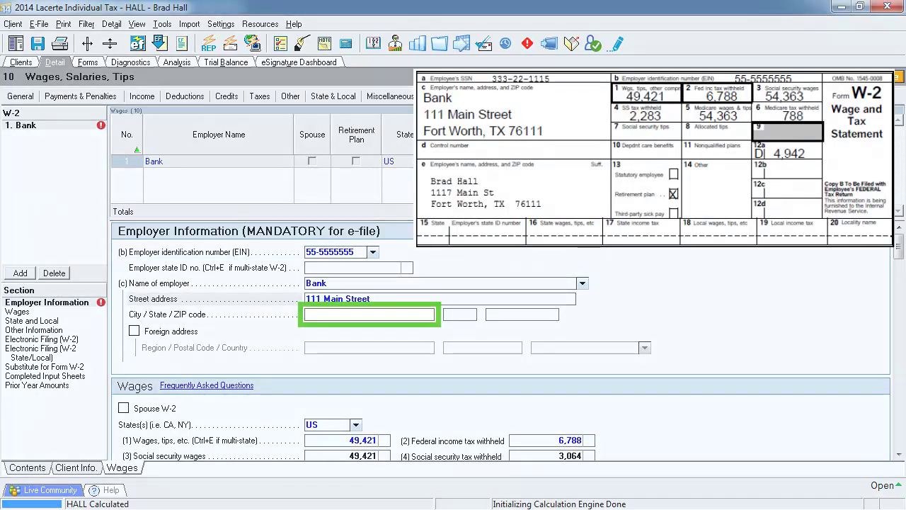
text(Fort Worth)
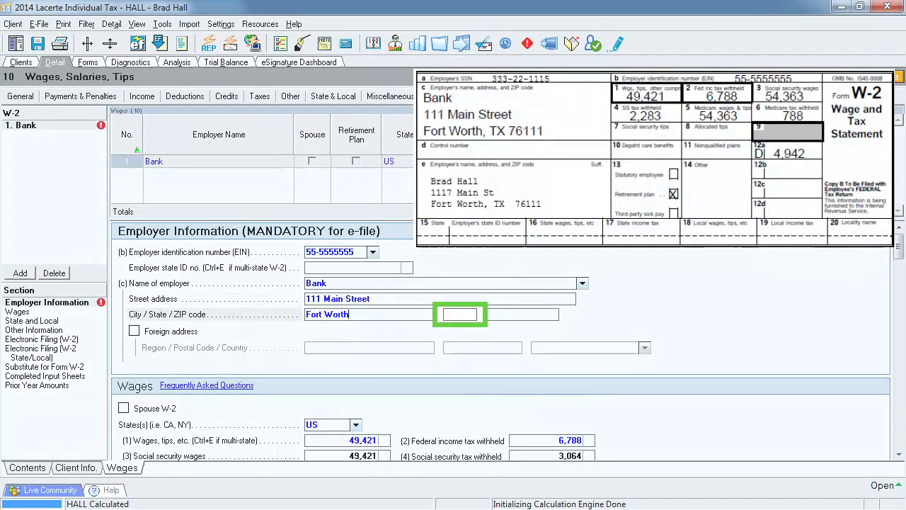
key(Tab)
text(TX)
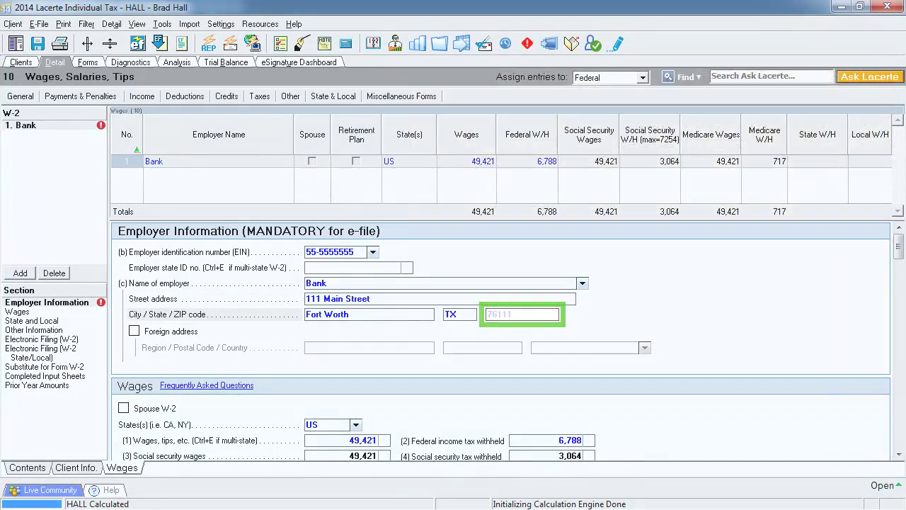
key(Tab)
text(76111)
key(Tab)
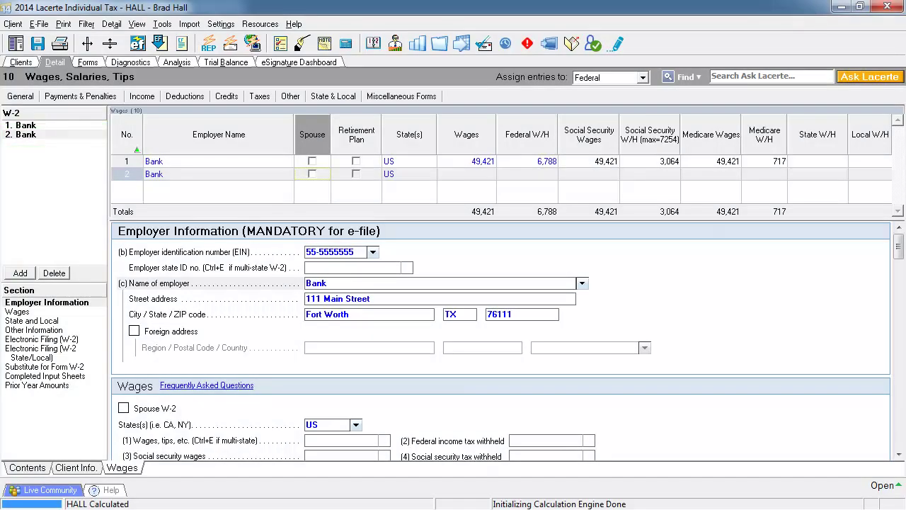
Step: Delete the duplicate second Bank W-2 and confirm the removal
key(Delete)
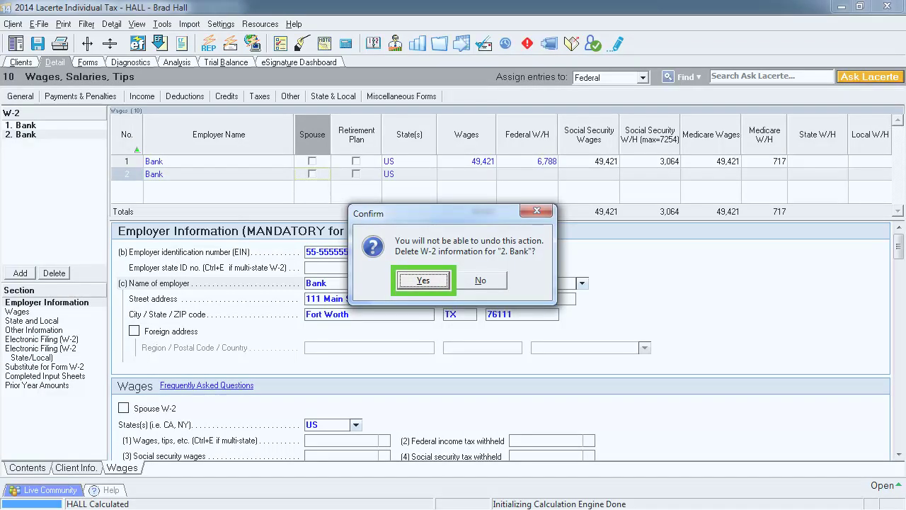
key(Return)
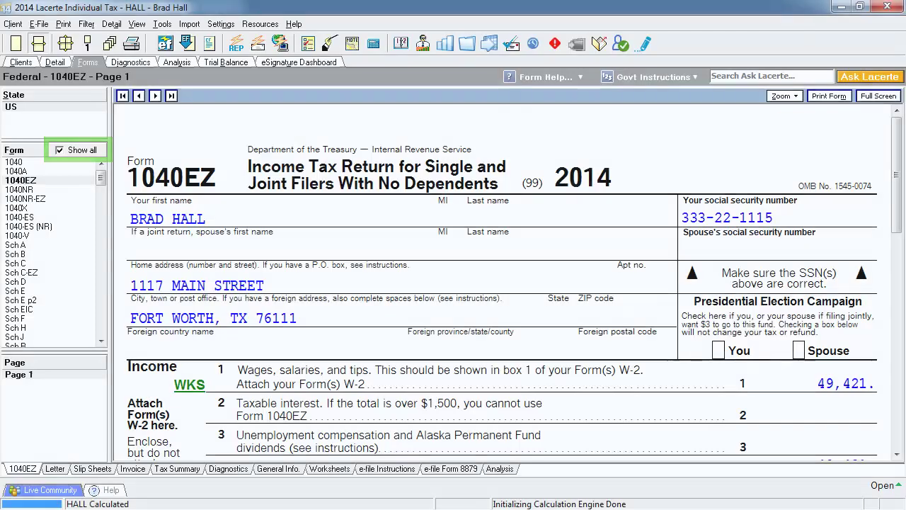
Step: Limit the form list to forms used in this return and bring up Individual User Options
click(60, 150)
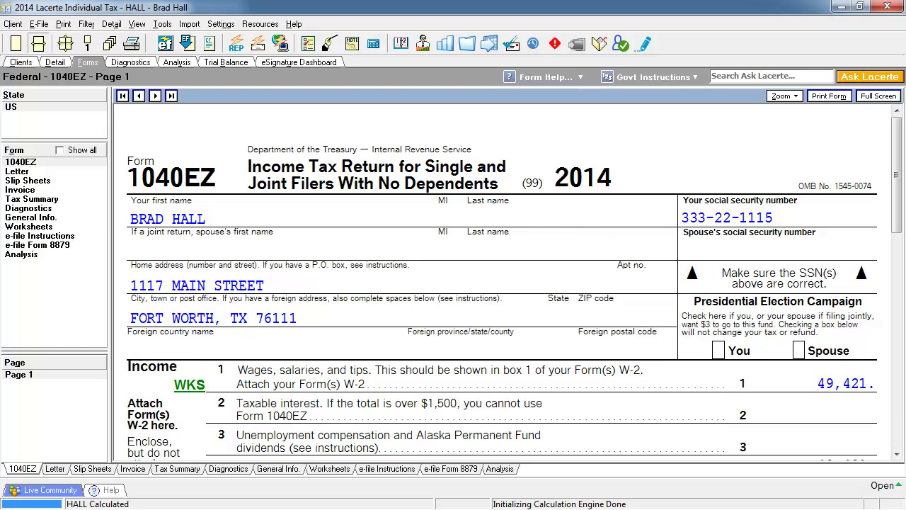
click(220, 24)
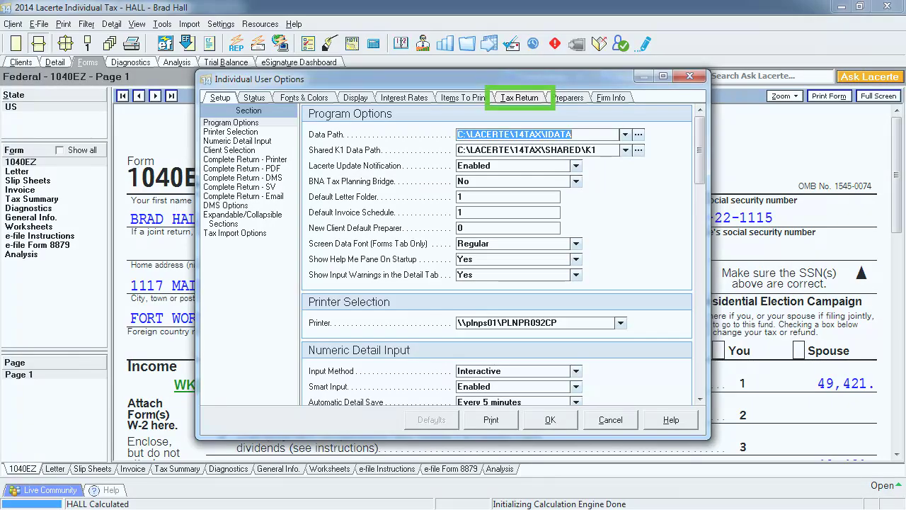
Step: Set Form 1040A and Form 1040EZ to Suppress in the Federal Tax Options
click(519, 98)
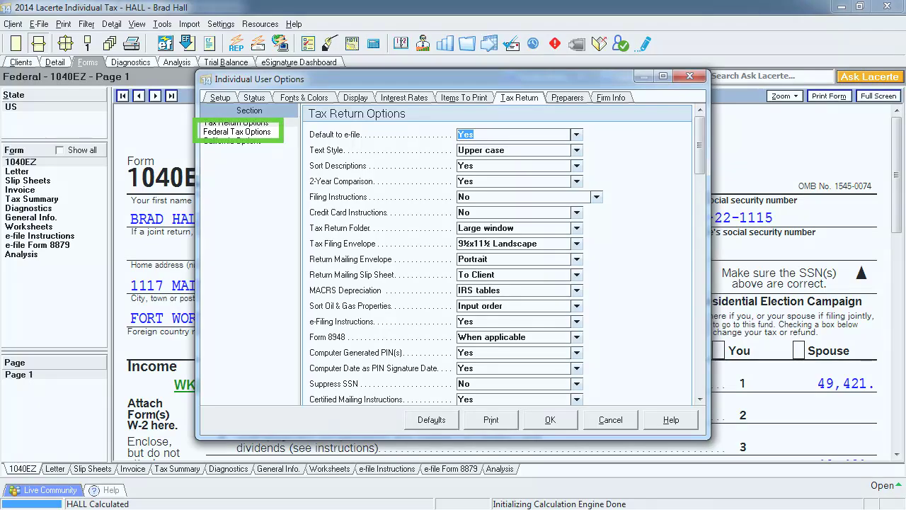
click(237, 131)
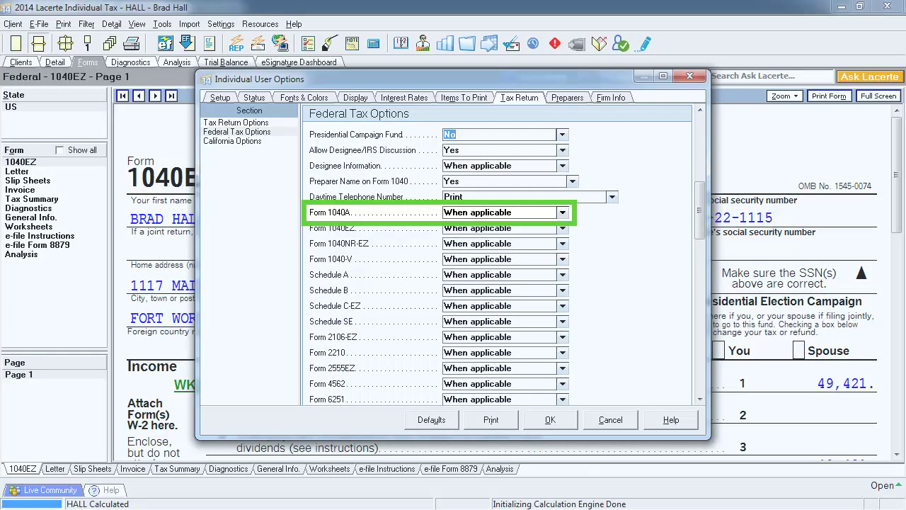
click(500, 213)
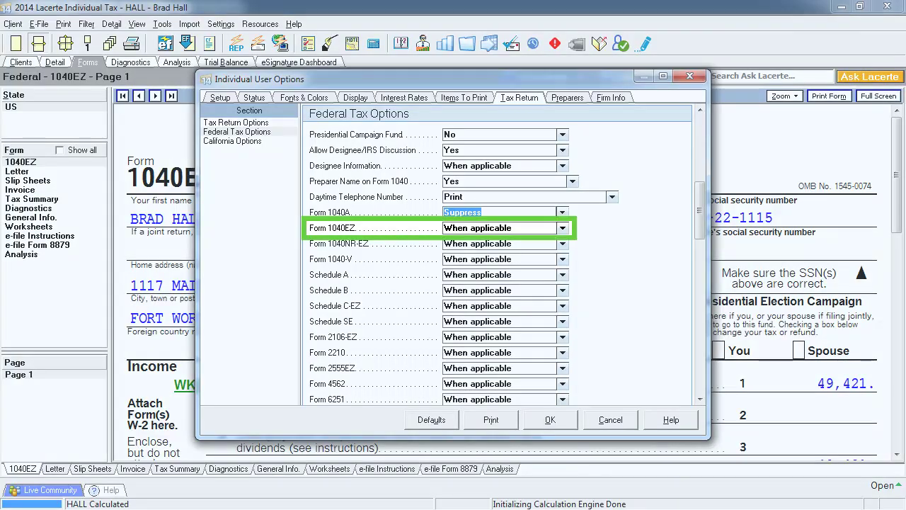
click(499, 228)
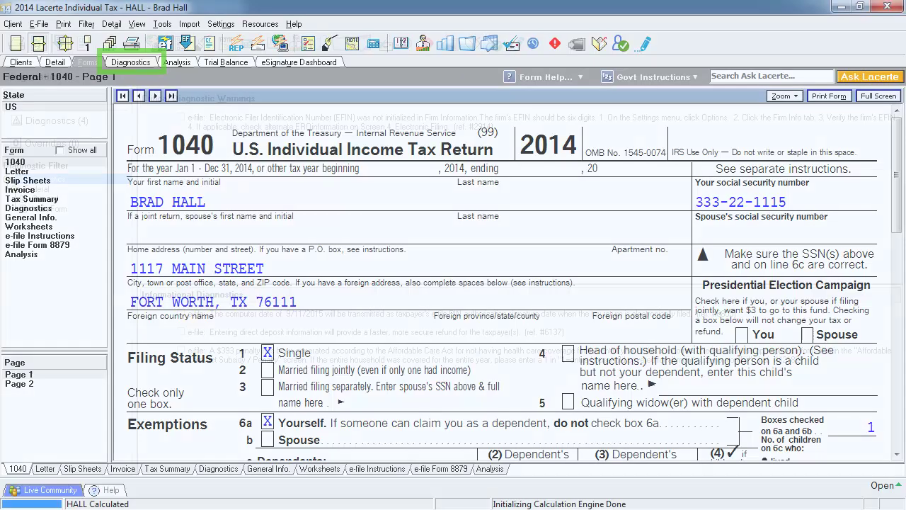
Step: Review the return's diagnostics and check the critical EFIN-not-initialized warning
click(130, 61)
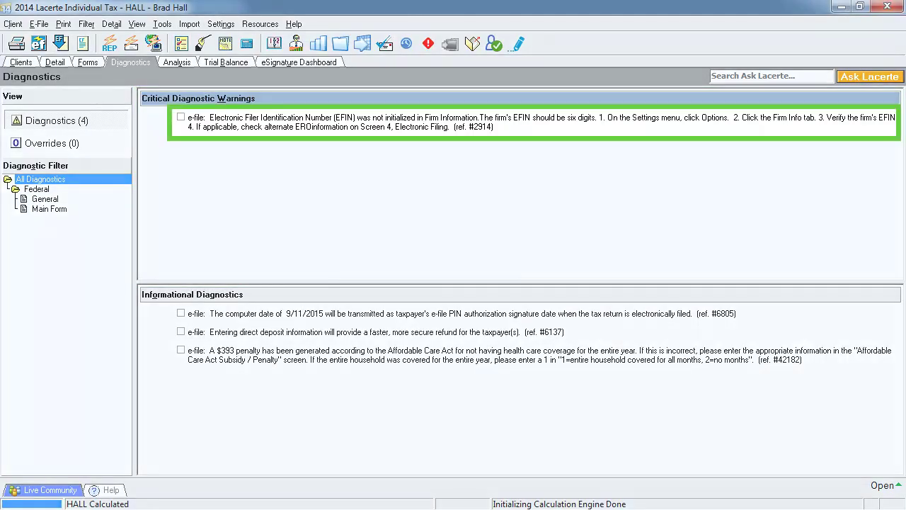
click(333, 118)
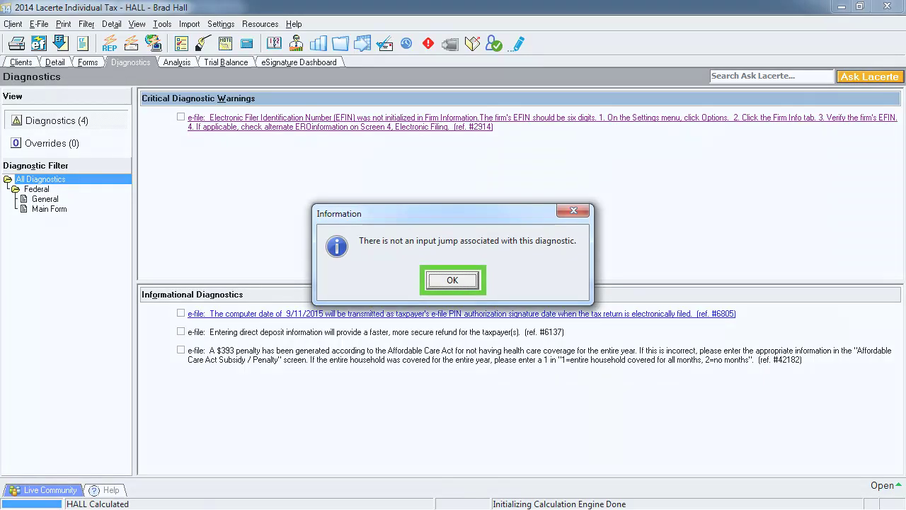
key(Return)
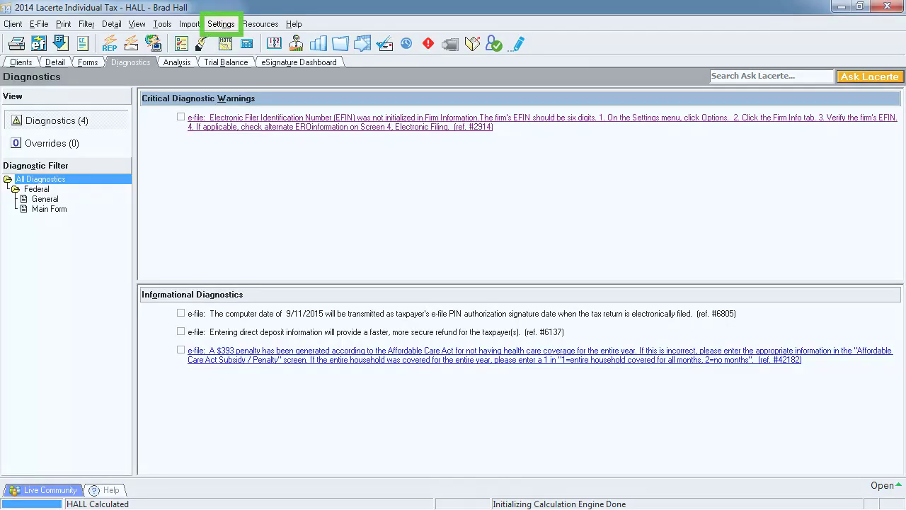
Step: Enter 123456 as the firm's EFIN in the Firm Info options and save
key(alt+s)
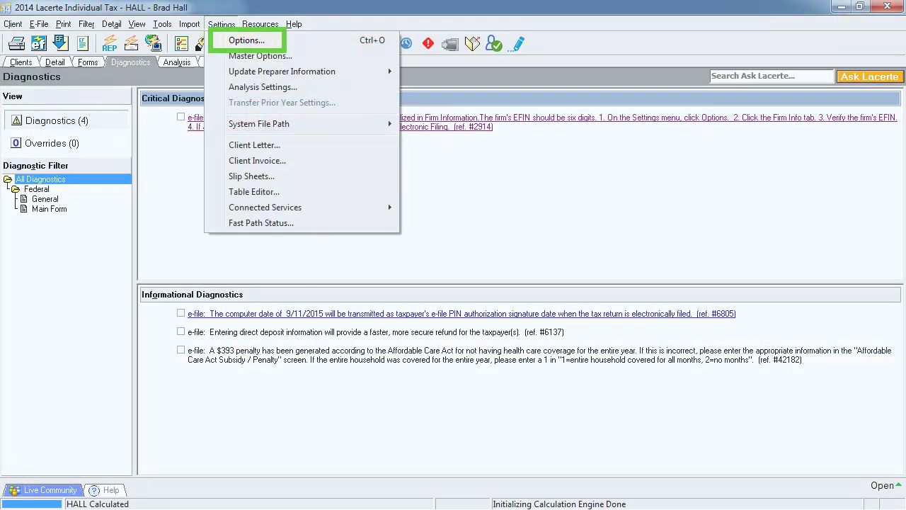
key(o)
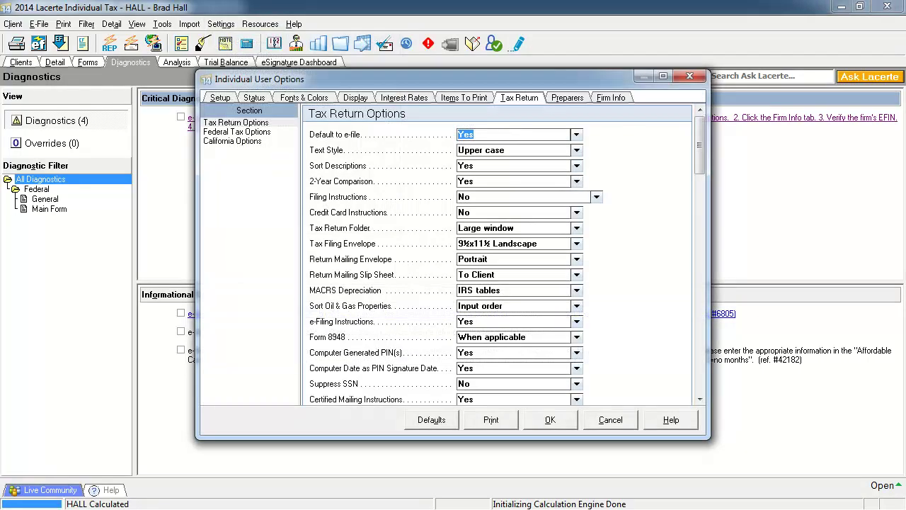
key(ctrl+Tab)
key(ctrl+Tab)
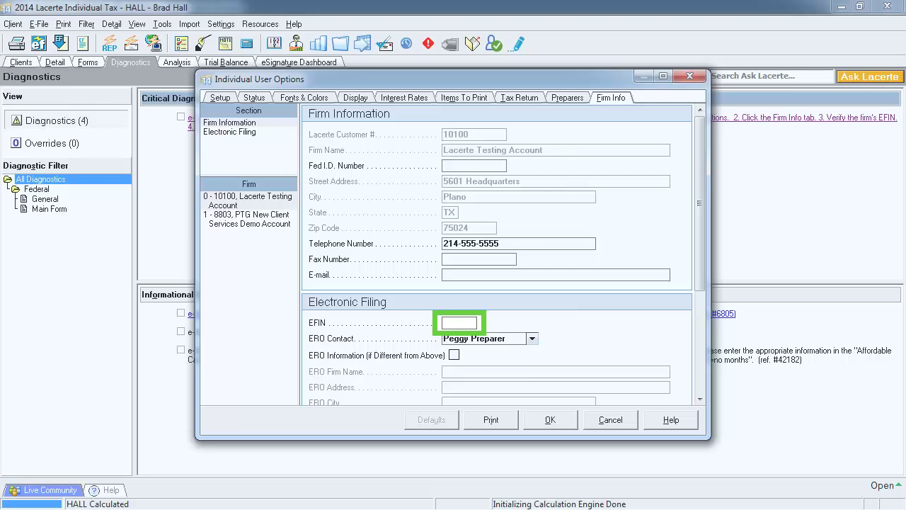
text(123456)
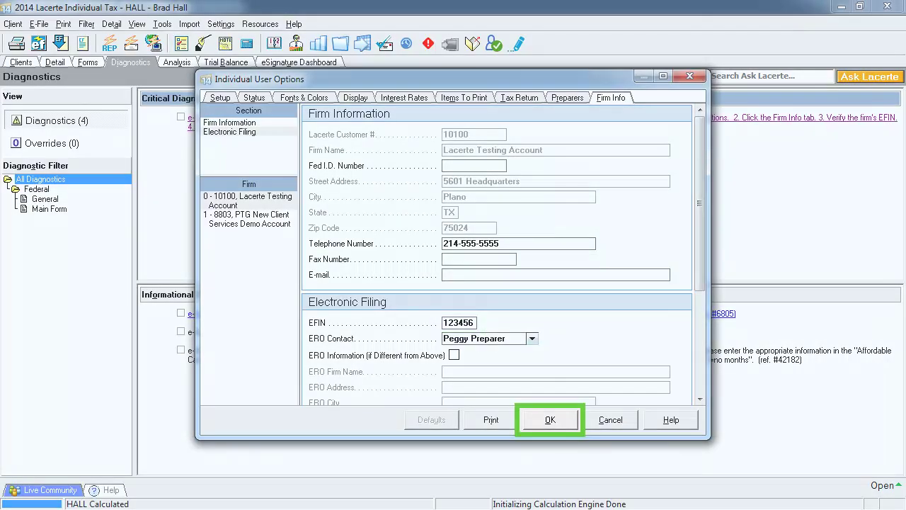
key(Return)
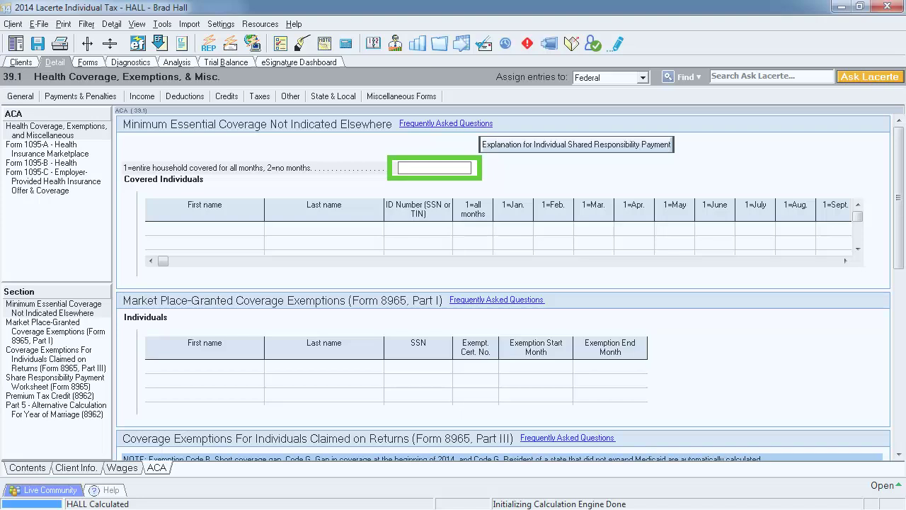
Step: Enter 1 to mark the entire household covered for all months
text(1)
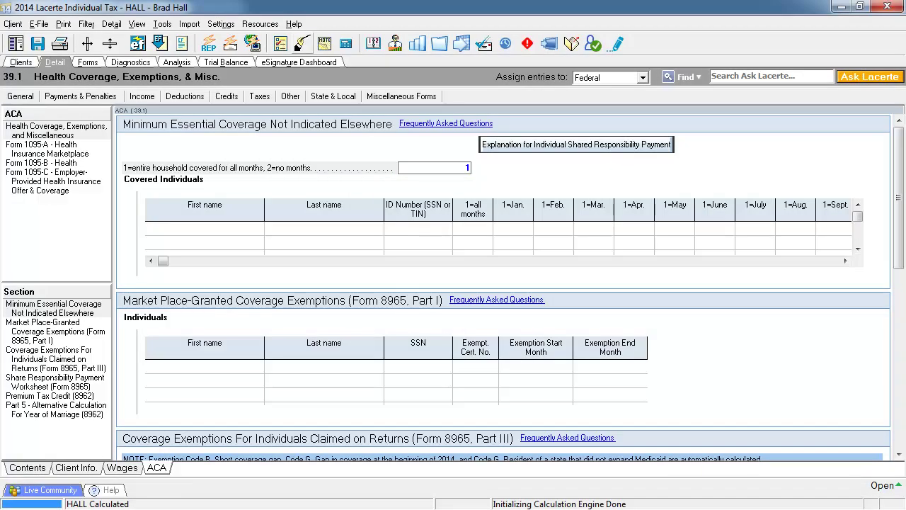